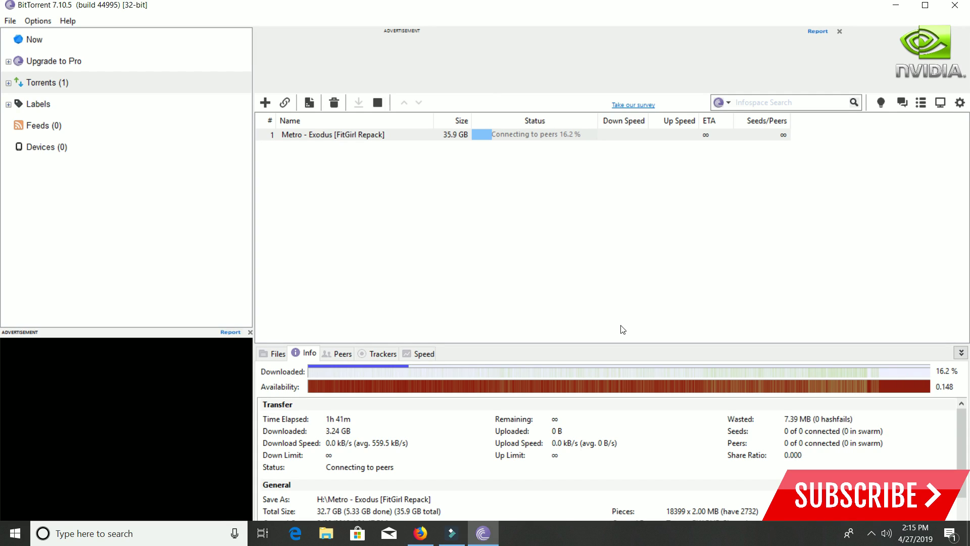
Step: Switch to Firefox and open google.com
click(421, 533)
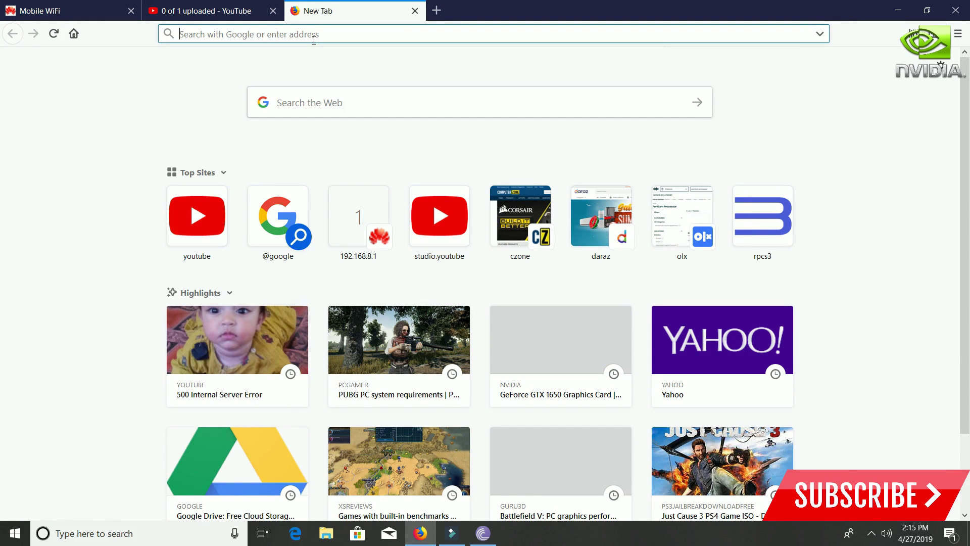
text(google.com/)
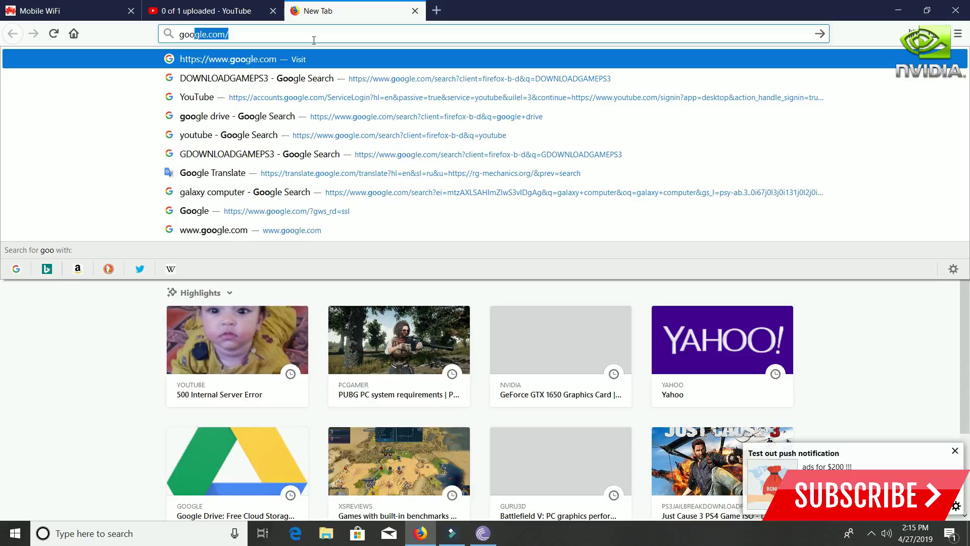
key(Return)
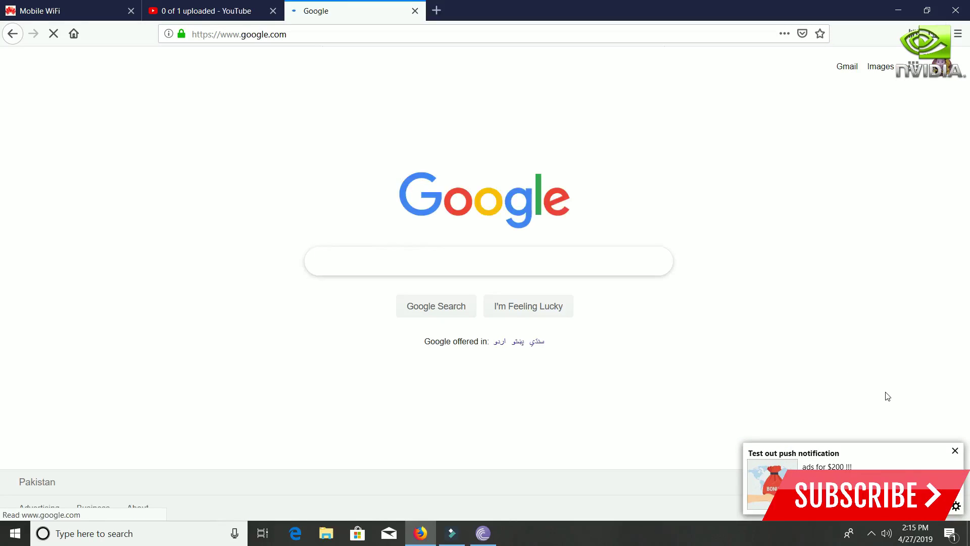
Step: Search Google for "torrent tracker"
click(453, 265)
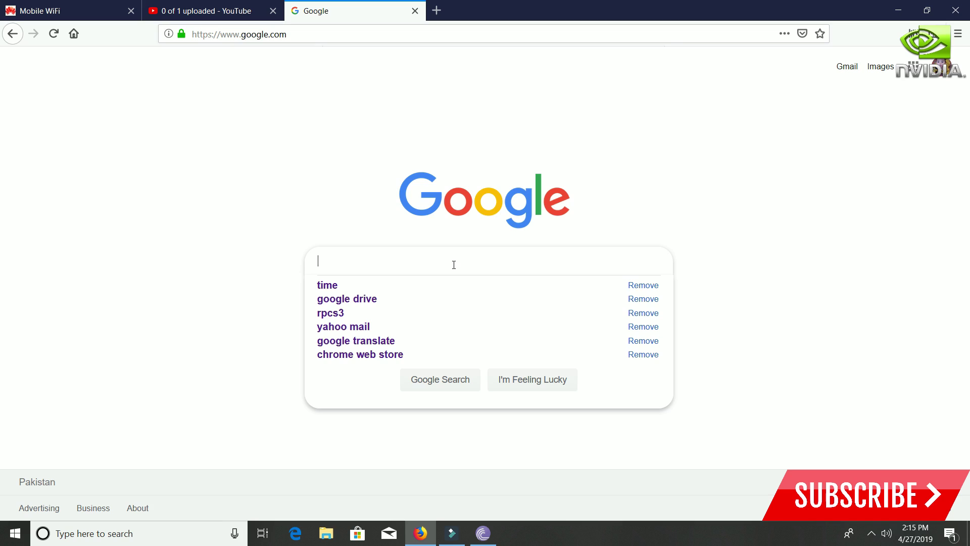
text(tor)
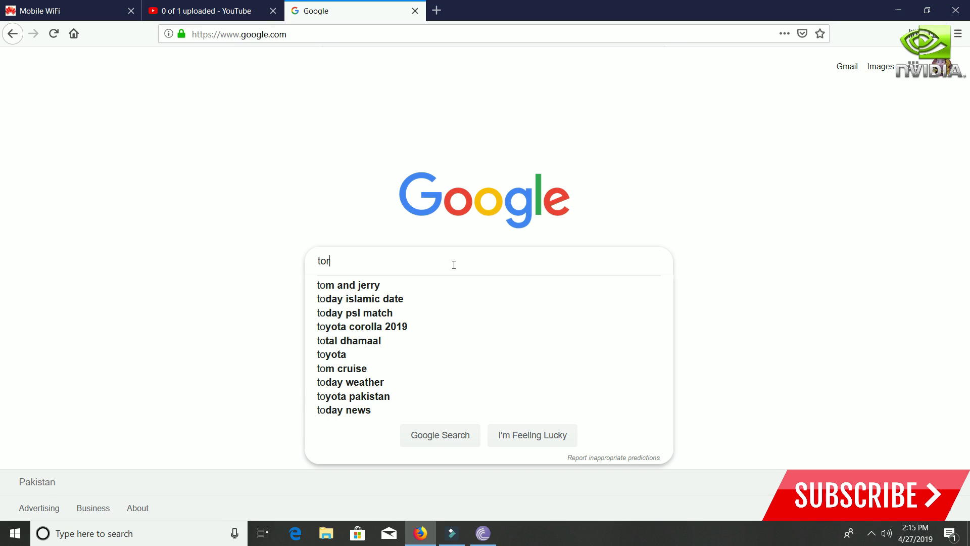
text(rent )
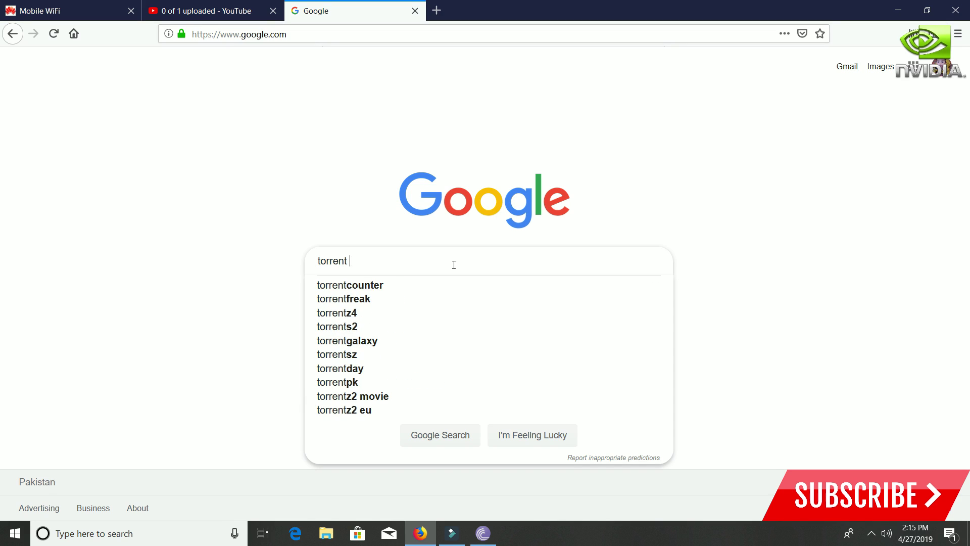
text(tra)
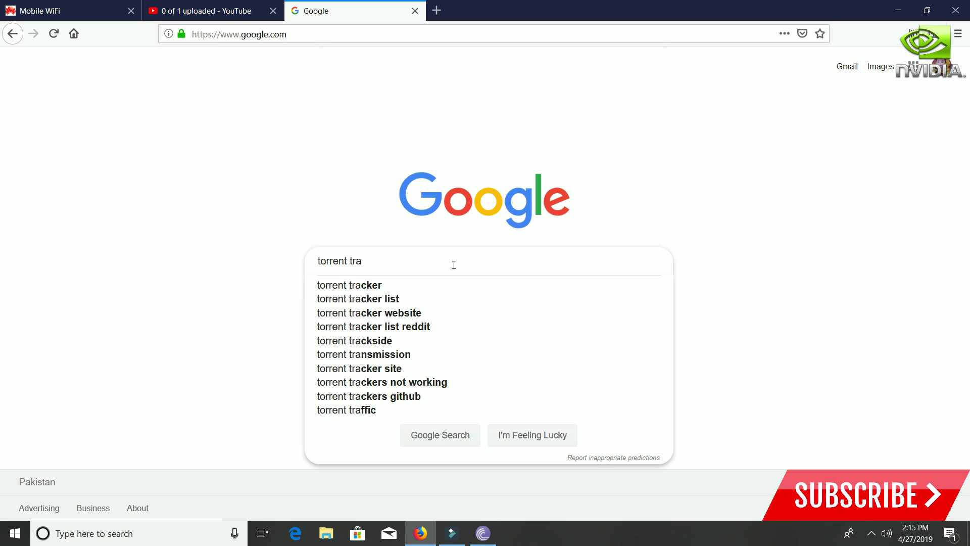
key(Down)
key(Return)
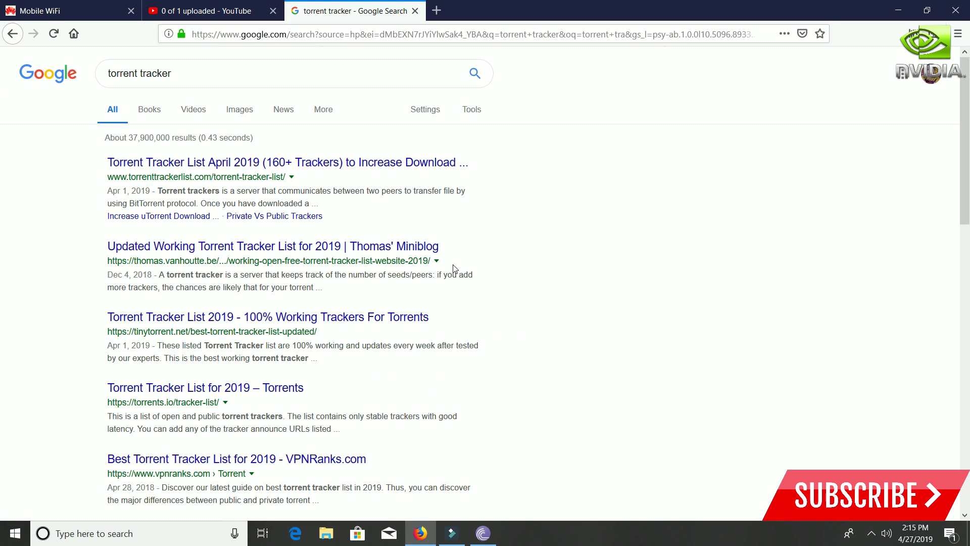
Step: Open the torrenttrackerlist.com result "Torrent Tracker List April 2019" in a new tab and switch to it
right_click(279, 167)
click(290, 171)
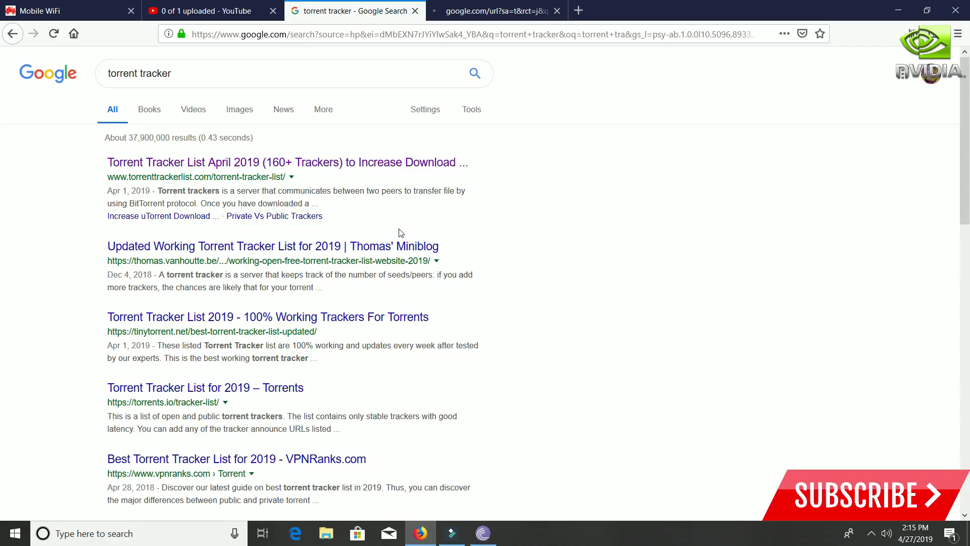
click(483, 14)
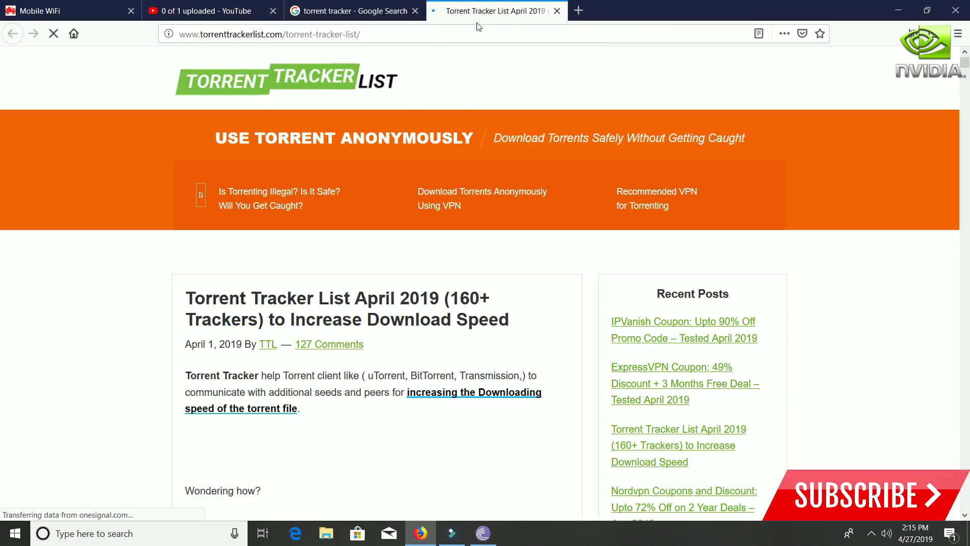
Step: Decline the site's notification request and go to the tracker list updated on 1 April 2019
scroll(333, 268, down, 5)
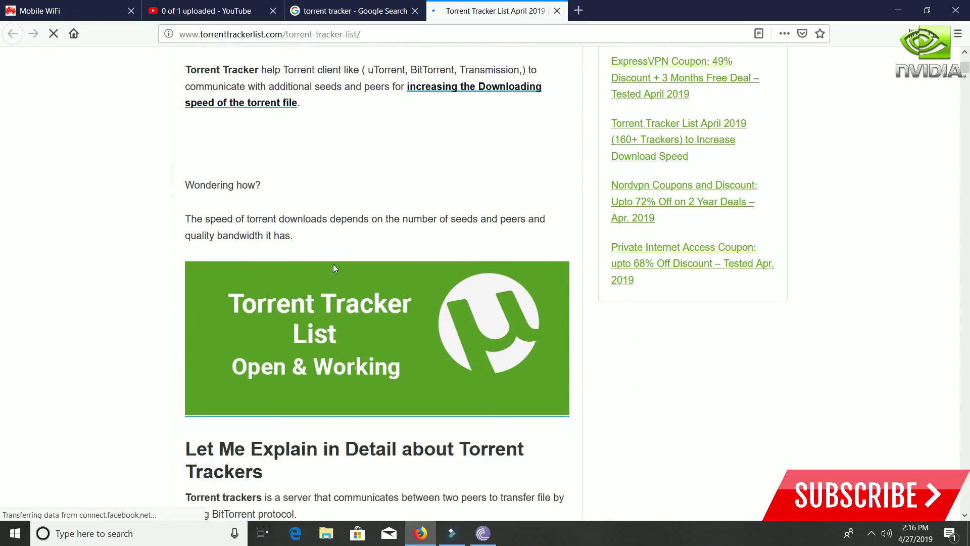
scroll(334, 268, down, 10)
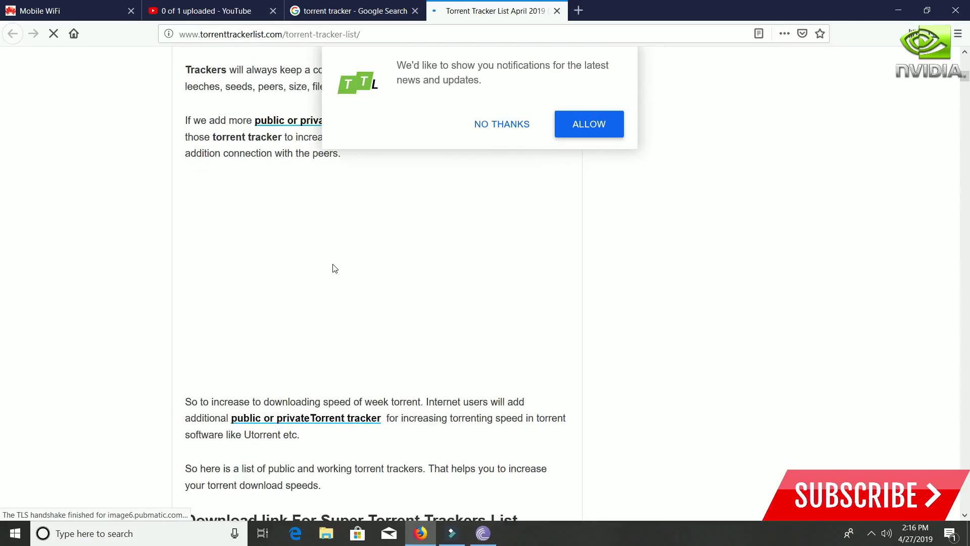
click(508, 133)
scroll(273, 283, down, 3)
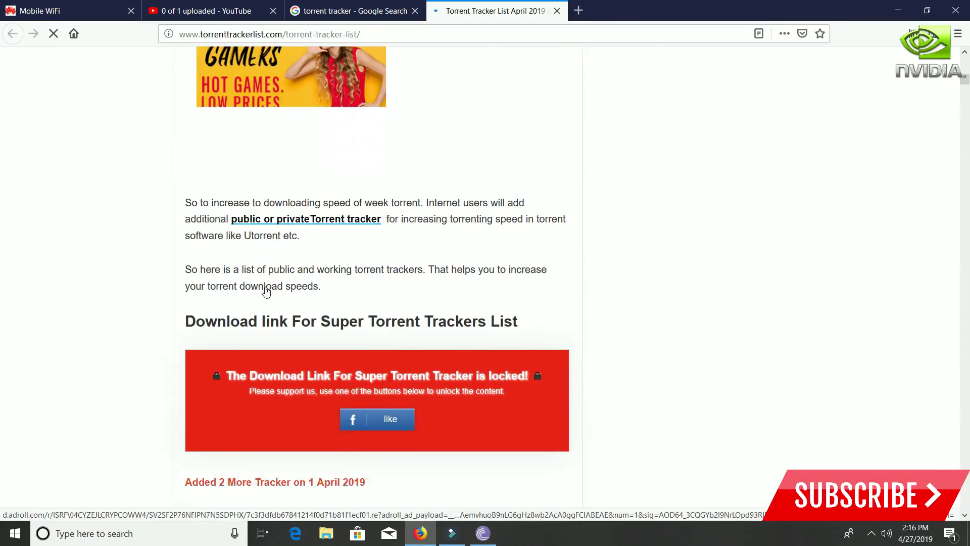
scroll(266, 292, down, 10)
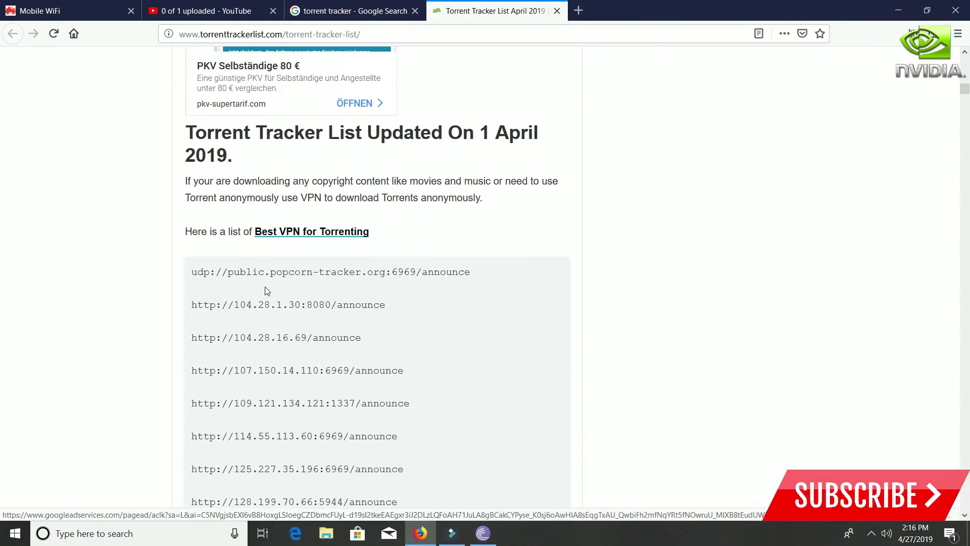
Step: Copy the whole tracker list, from udp://public.popcorn-tracker.org:6969/announce through udp://zer0day.to:1337/announce
drag(193, 272, 412, 497)
scroll(389, 372, down, 1)
scroll(390, 375, down, 7)
scroll(401, 470, down, 3)
scroll(401, 469, down, 3)
scroll(401, 469, down, 7)
scroll(407, 502, down, 2)
scroll(412, 503, down, 16)
scroll(412, 495, down, 20)
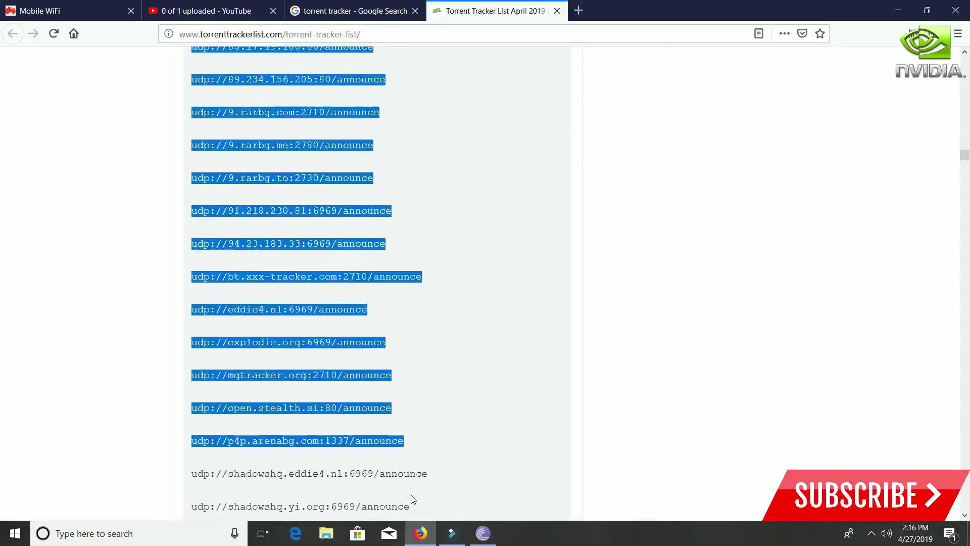
scroll(412, 498, down, 13)
scroll(412, 495, down, 8)
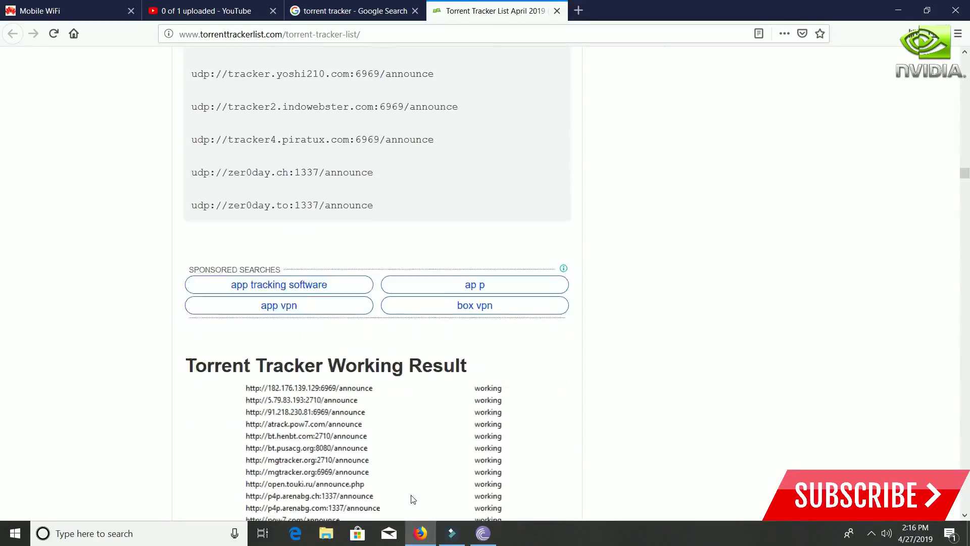
shift+click(433, 403)
scroll(435, 403, up, 3)
scroll(437, 403, up, 3)
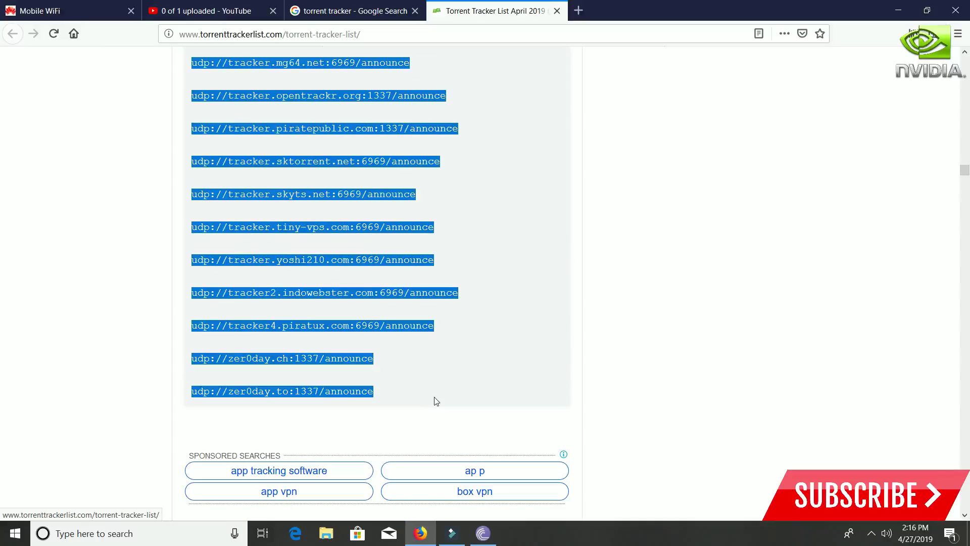
shift+click(334, 380)
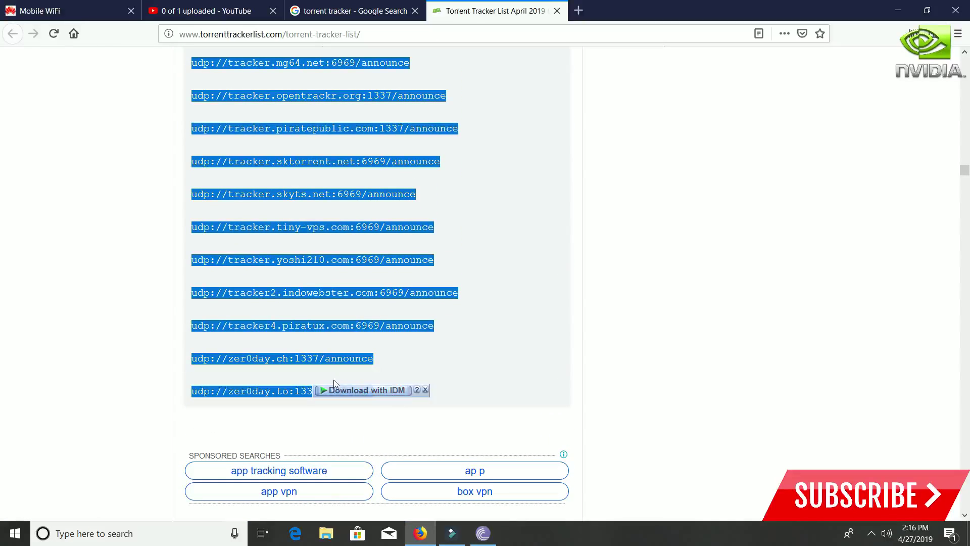
right_click(288, 392)
click(291, 395)
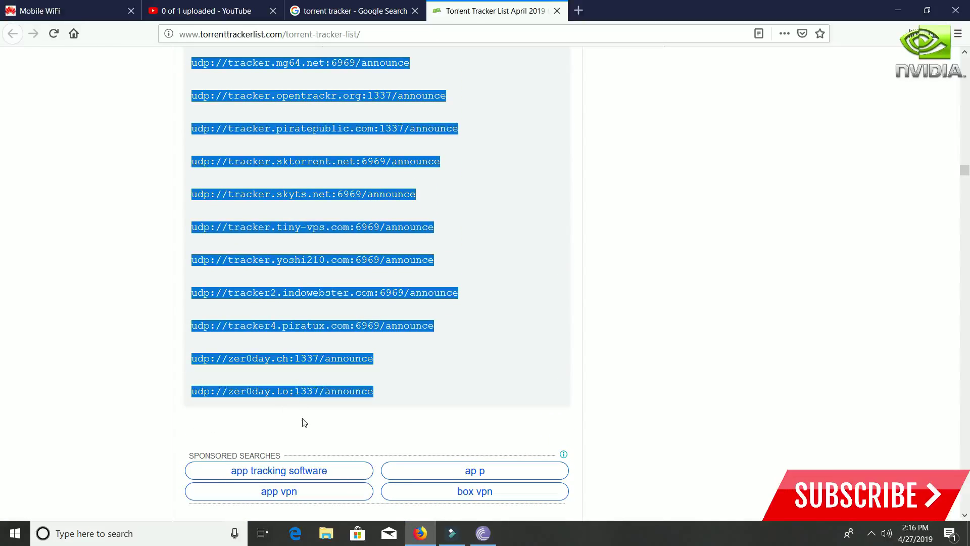
Step: In BitTorrent, add the copied tracker list to the Metro - Exodus [FitGirl Repack] torrent's trackers and update its trackers
click(483, 533)
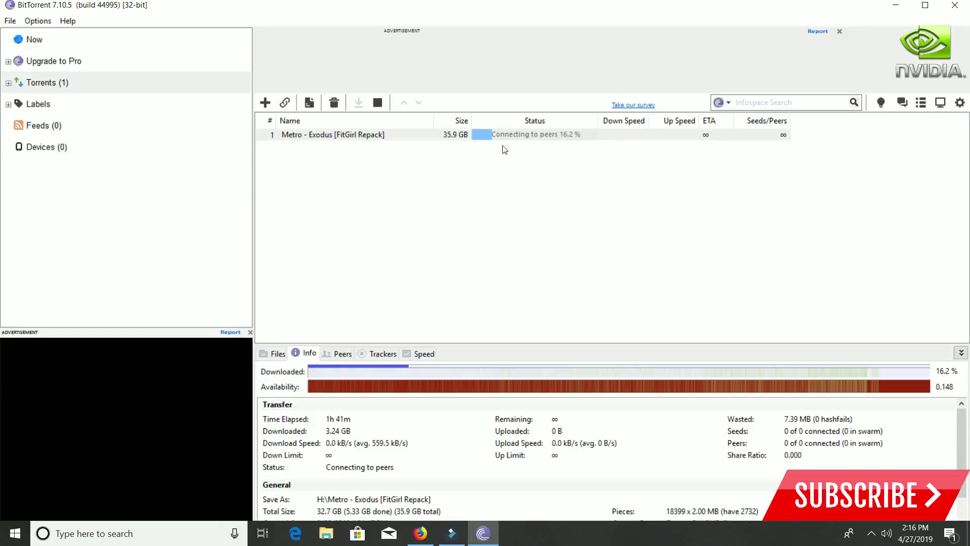
right_click(411, 424)
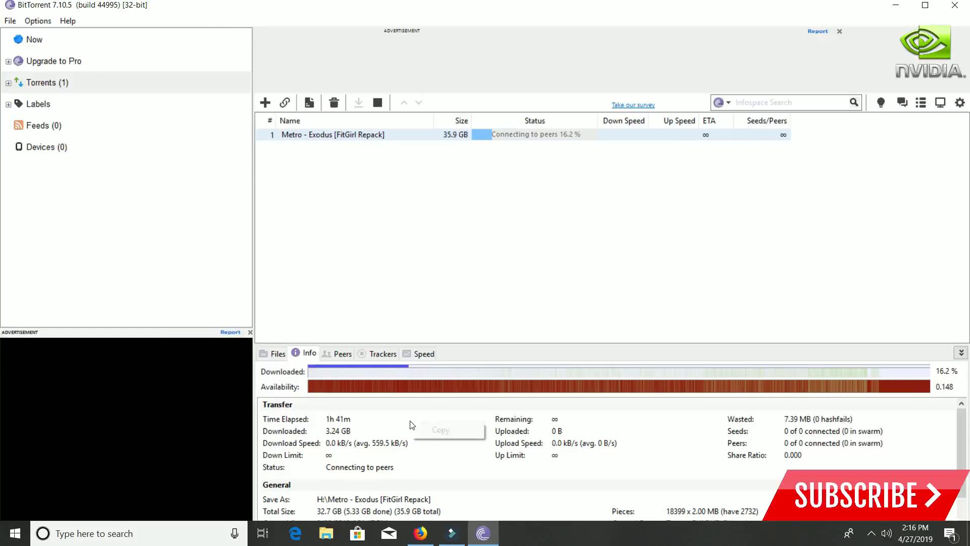
click(383, 353)
right_click(378, 388)
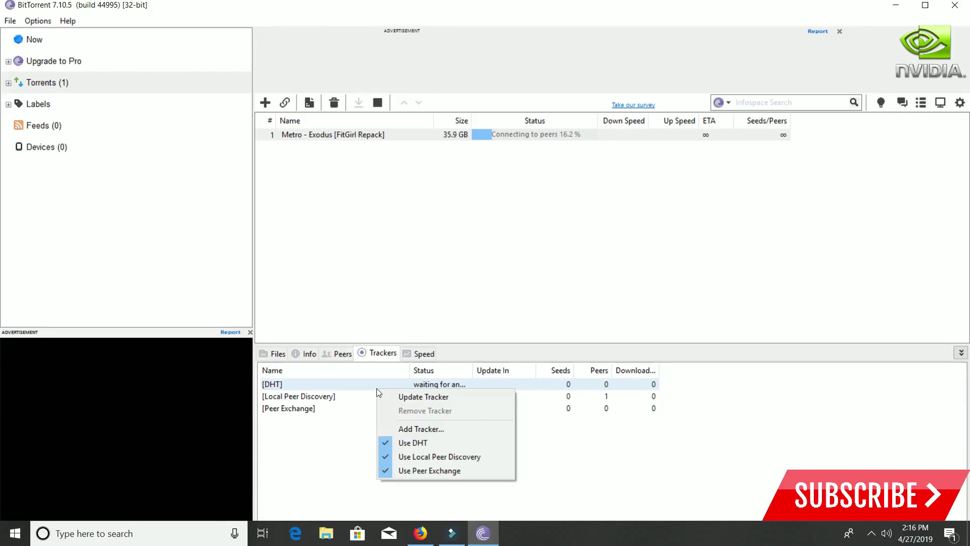
click(404, 429)
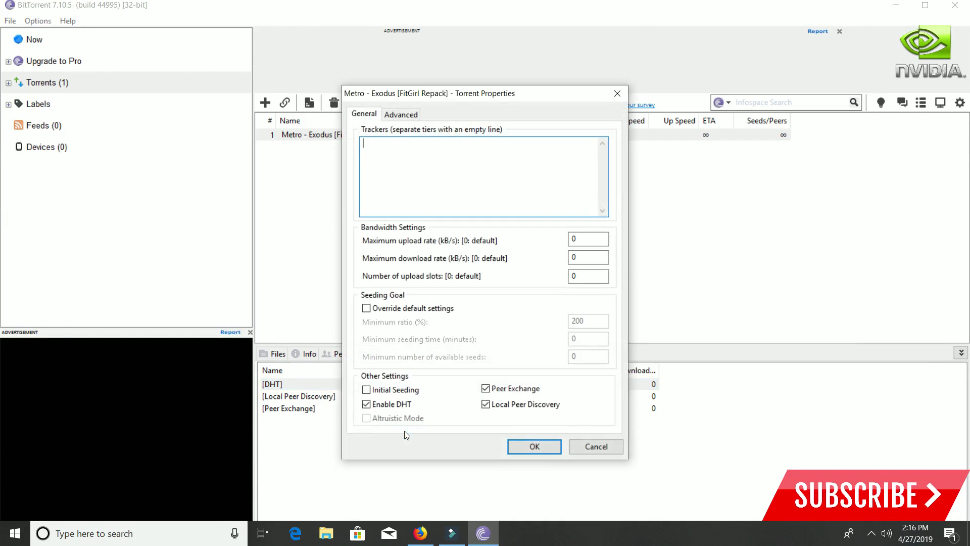
right_click(433, 164)
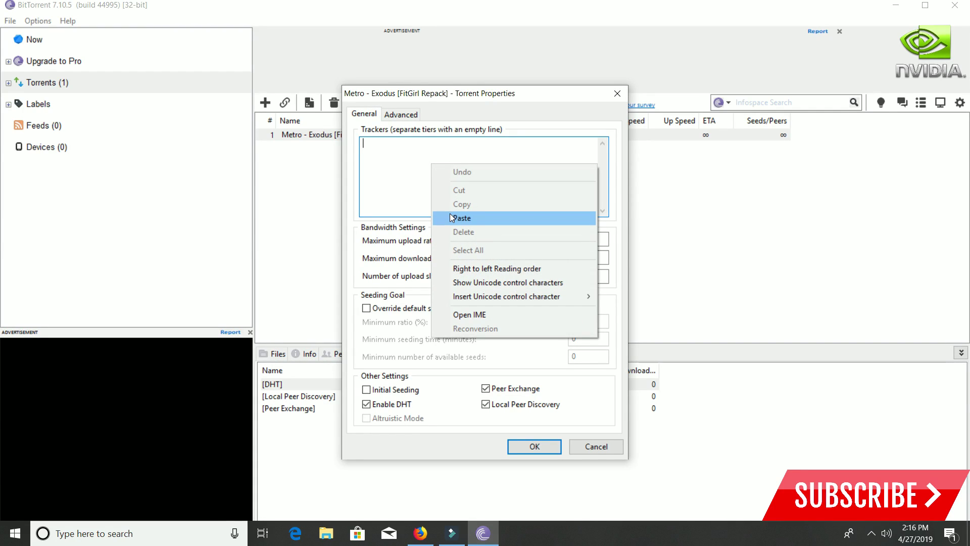
click(451, 217)
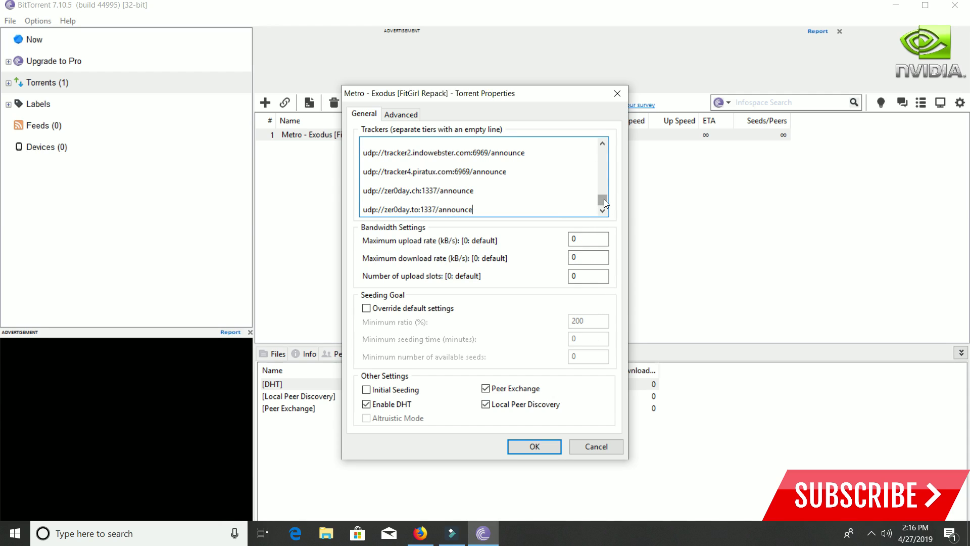
drag(605, 199, 603, 151)
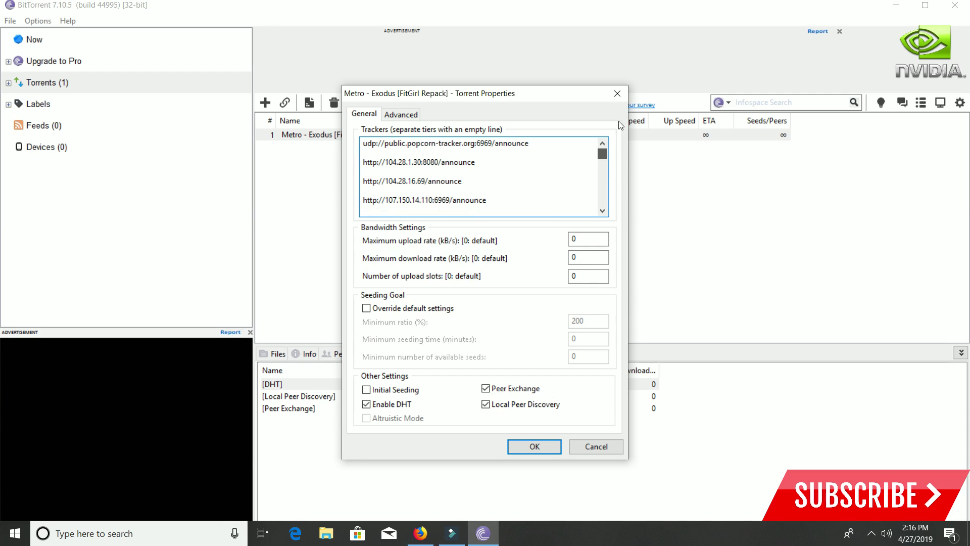
click(532, 447)
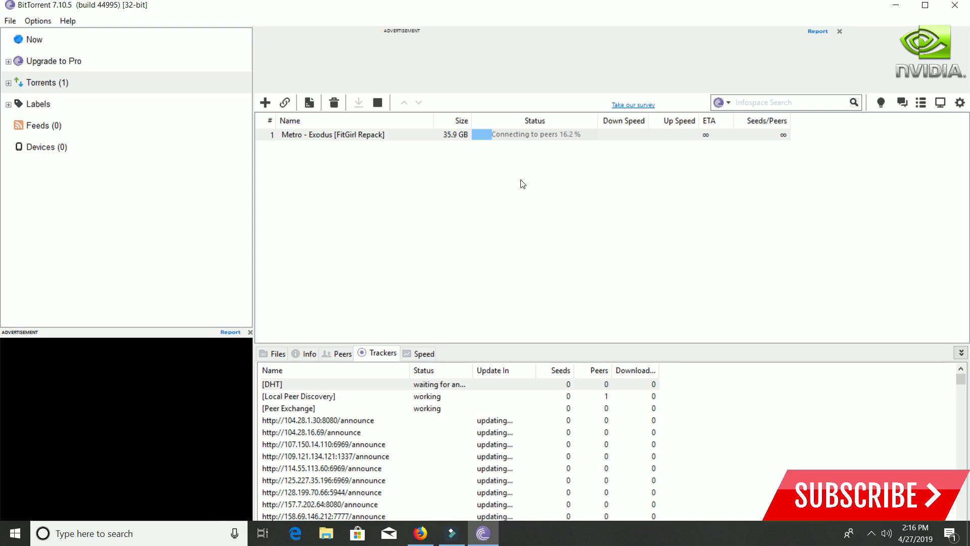
right_click(505, 135)
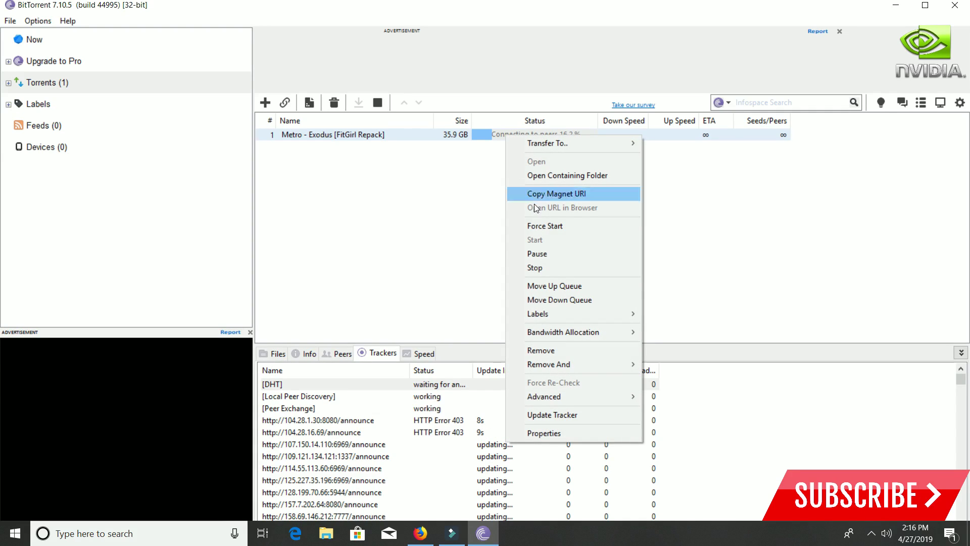
click(559, 414)
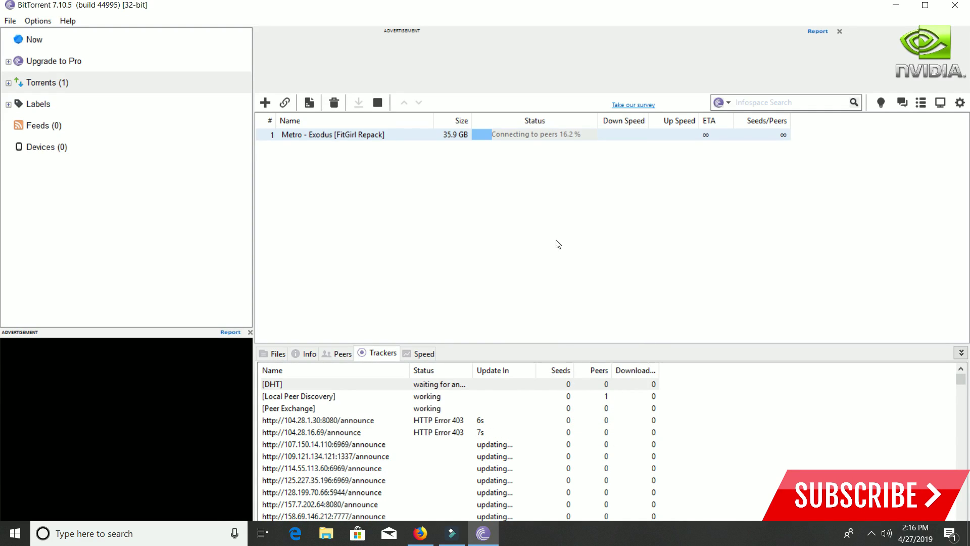